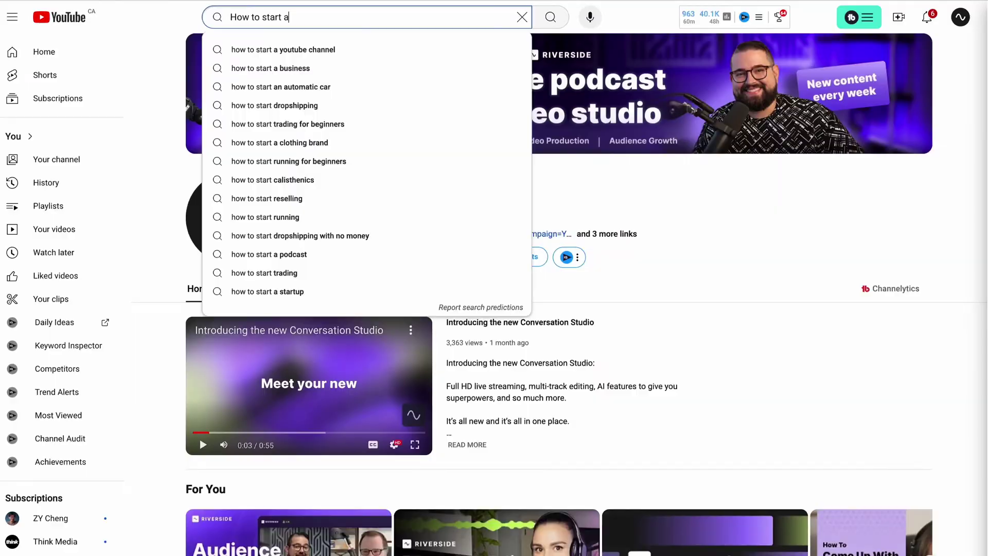
Search YouTube for 'How to start a podcast'
text(podcas)
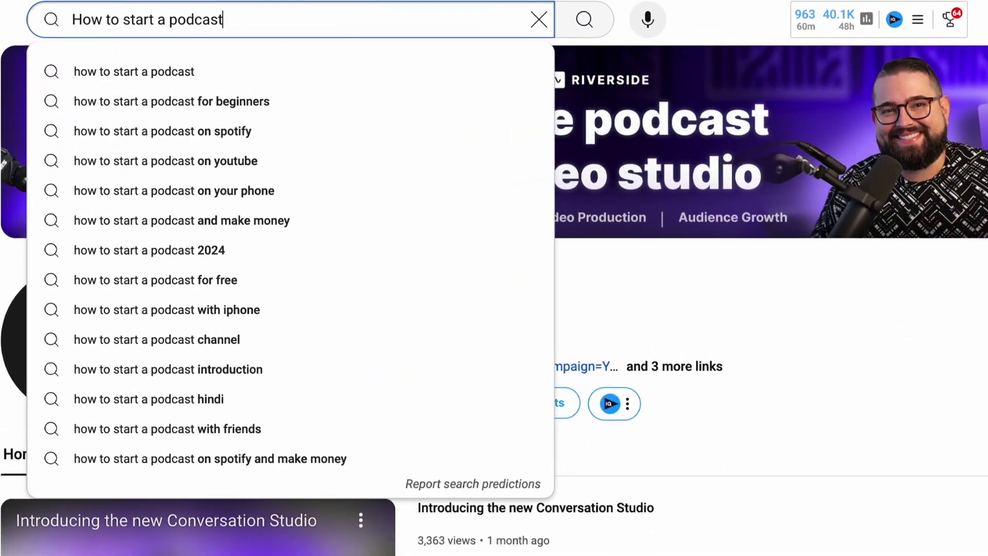
text(t)
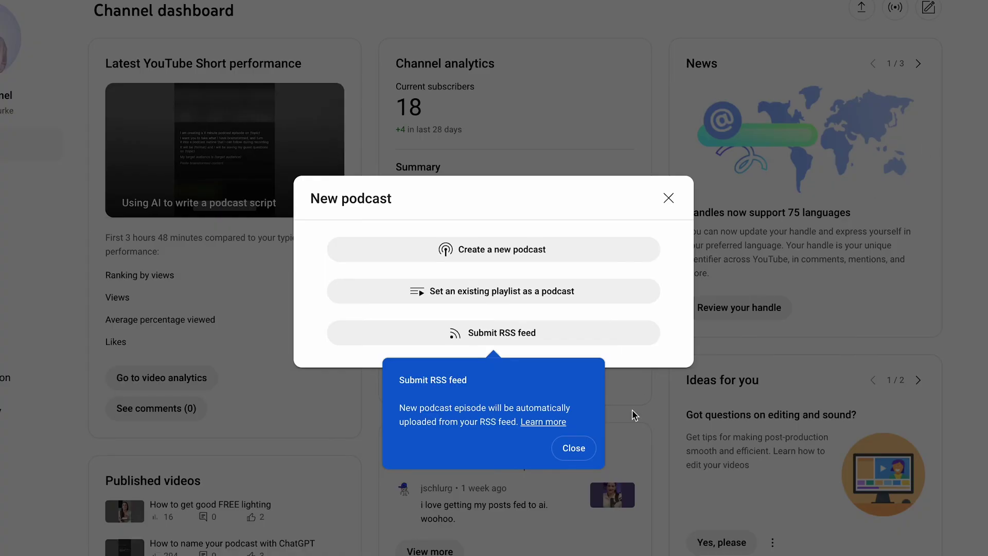
Agree to the podcast RSS ingestion terms, then choose New podcast from the upload's playlist options
click(570, 454)
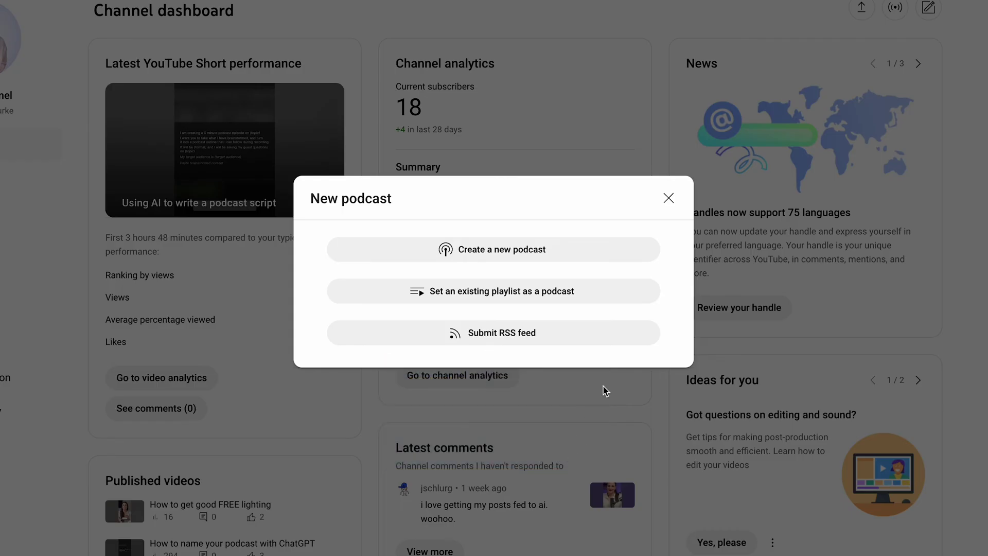
click(501, 346)
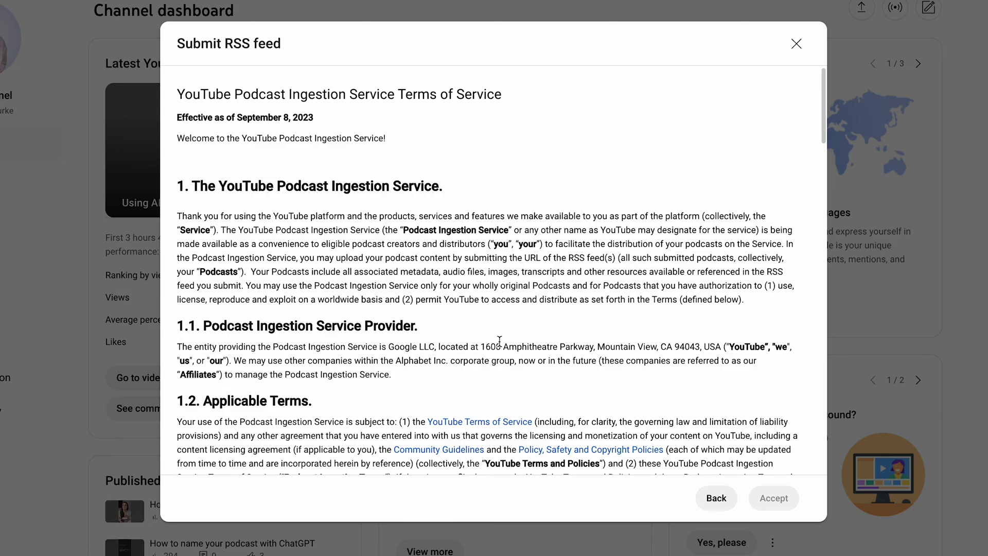
scroll(499, 339, down, 20)
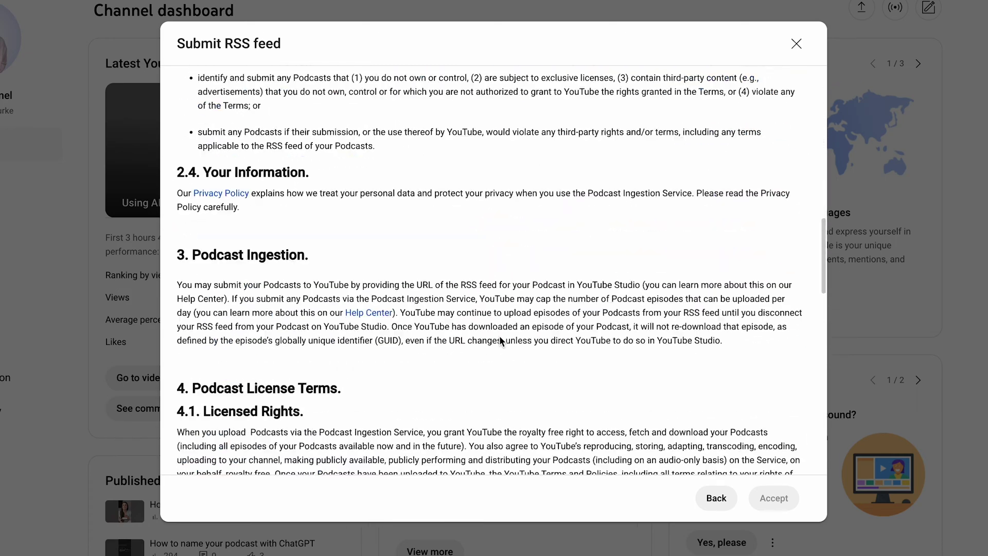
scroll(499, 340, down, 1)
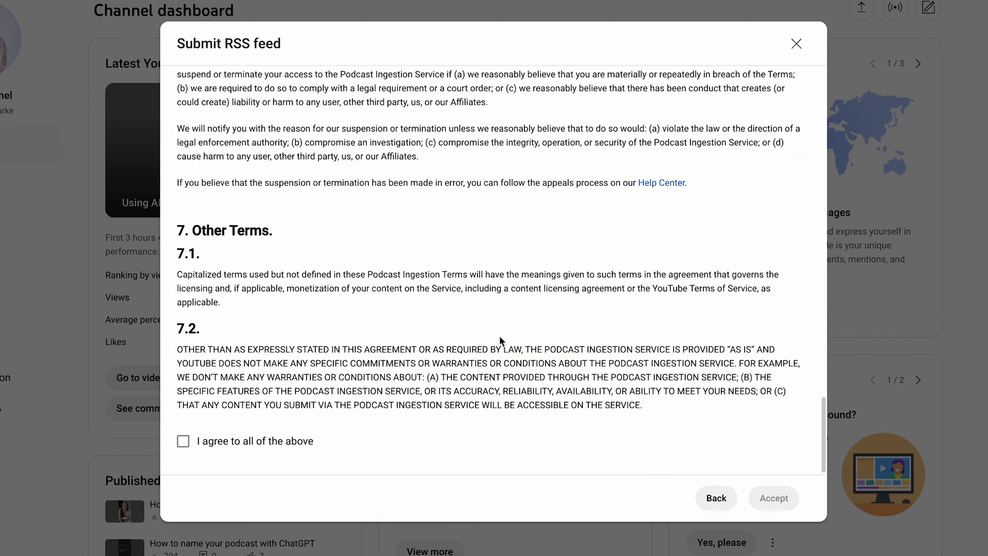
click(182, 442)
click(769, 494)
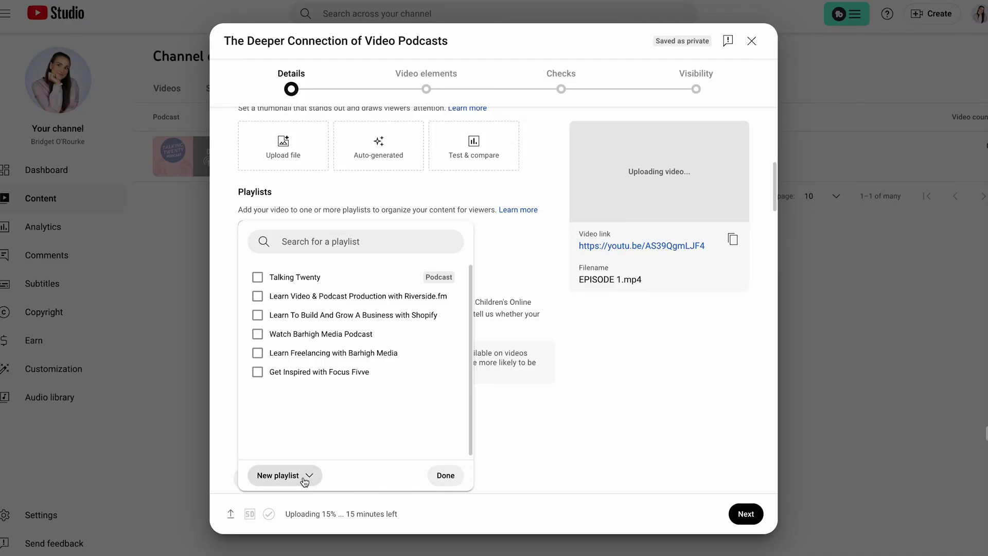
click(303, 474)
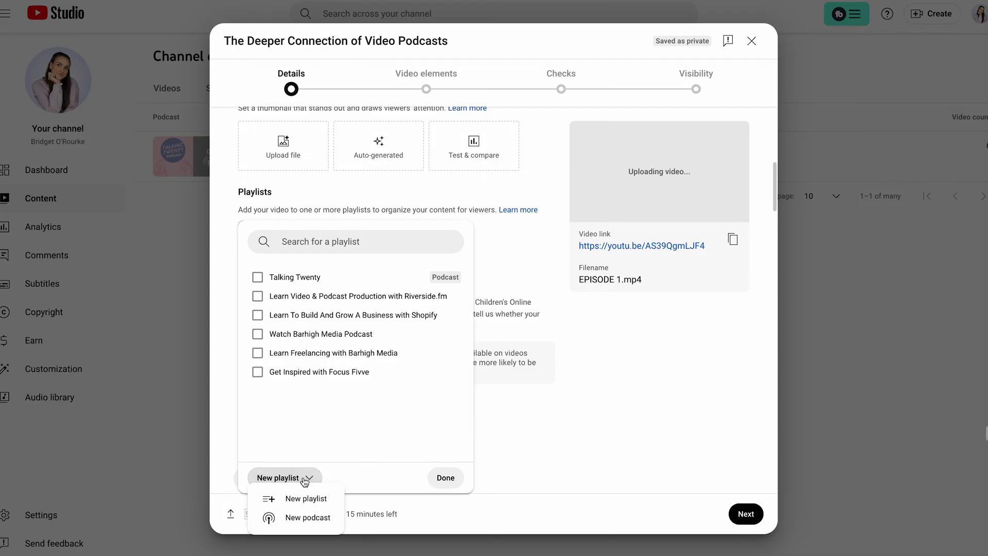
click(308, 517)
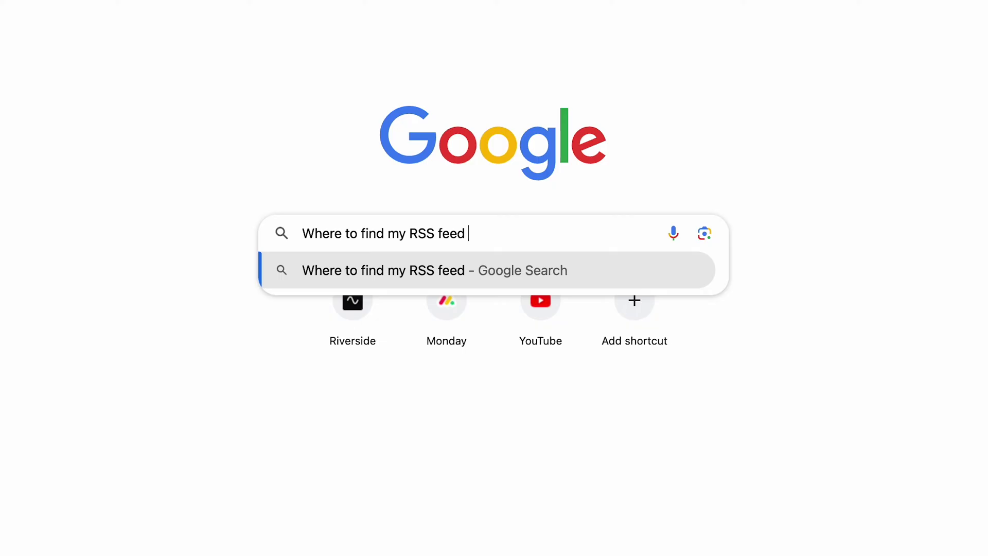
Search Google for where to find the RSS feed on Buzzsprout, Transistor and Castos
text(Buzzsprout)
key(BackSpace)
key(BackSpace)
key(BackSpace)
key(BackSpace)
key(BackSpace)
key(BackSpace)
key(BackSpace)
key(BackSpace)
key(BackSpace)
key(BackSpace)
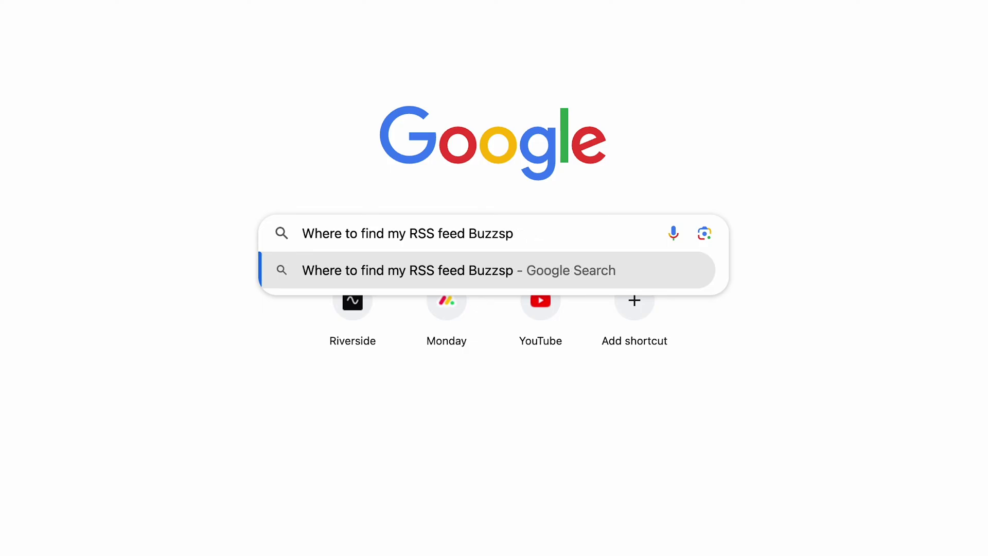
text(Transistor)
key(BackSpace)
key(BackSpace)
key(BackSpace)
key(BackSpace)
key(BackSpace)
key(BackSpace)
key(BackSpace)
key(BackSpace)
key(BackSpace)
key(BackSpace)
text(Castos)
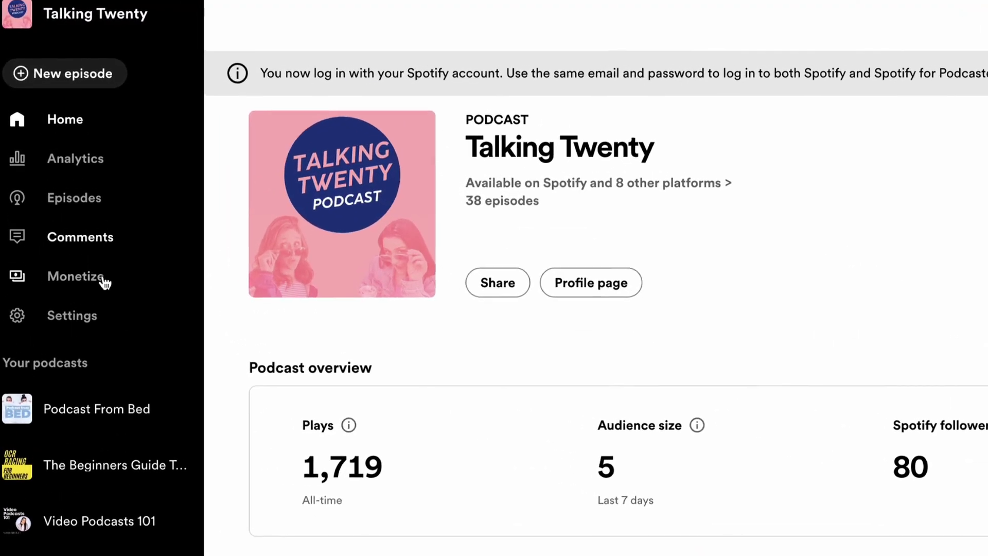
Copy the Talking Twenty RSS feed address from Settings > Availability
click(100, 321)
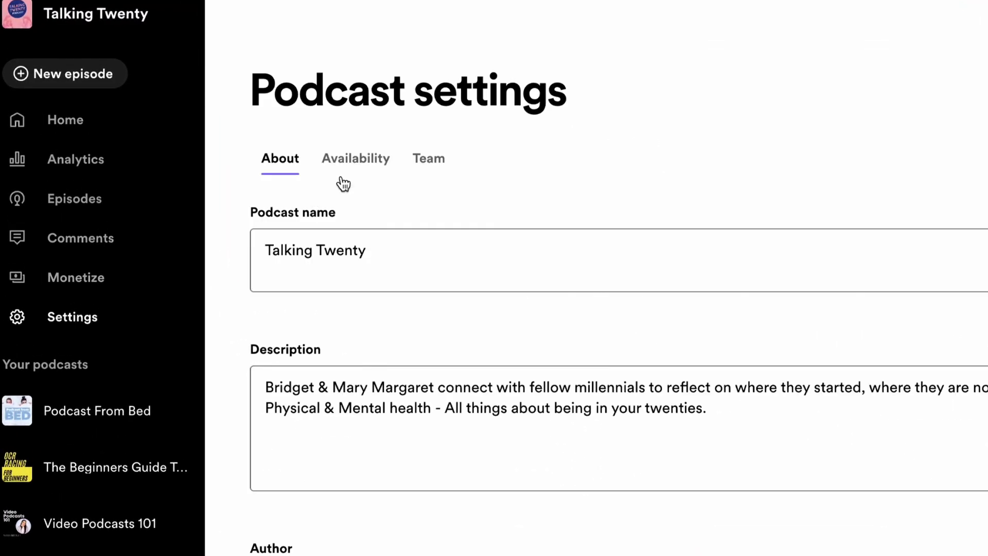
click(362, 170)
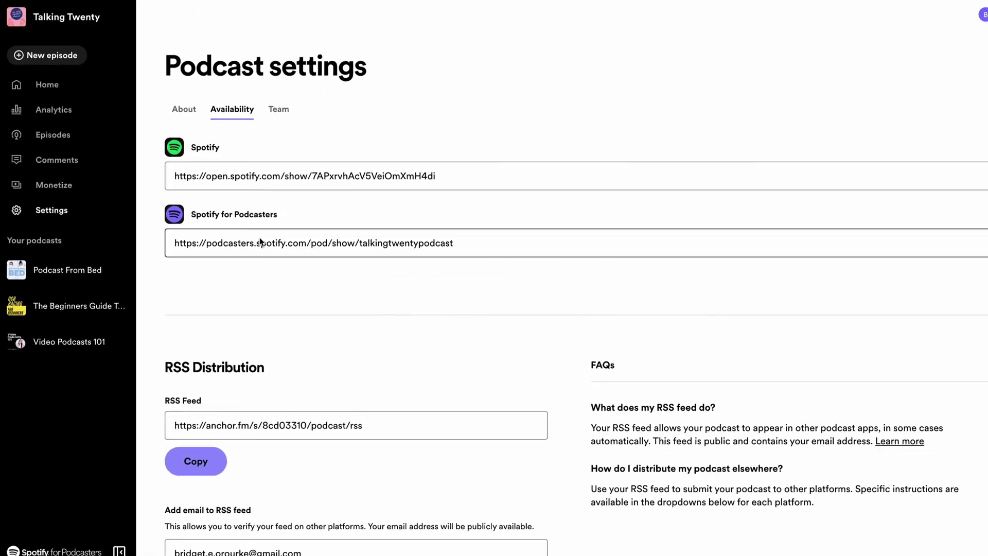
click(198, 452)
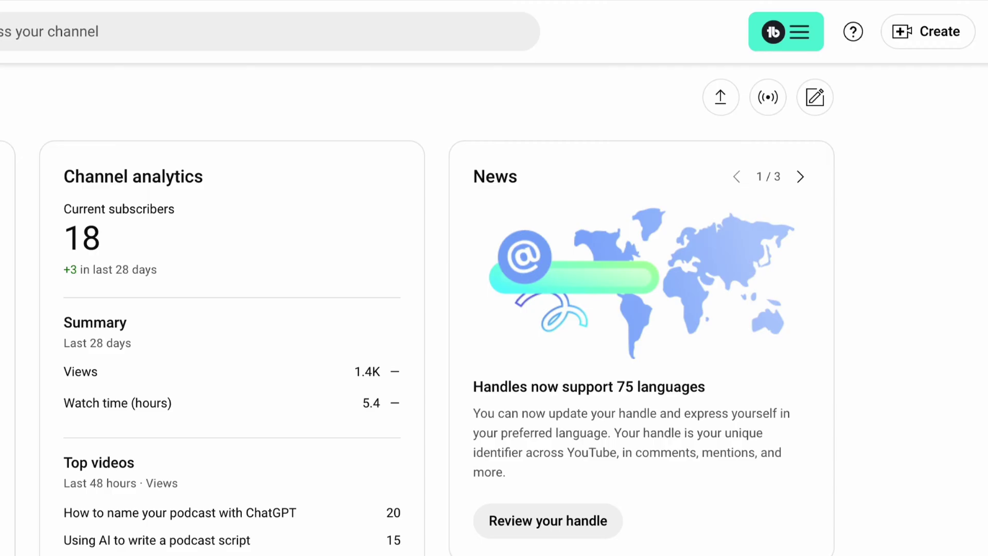
Paste the Talking Twenty RSS feed into a new podcast and upload all 38 episodes
click(919, 44)
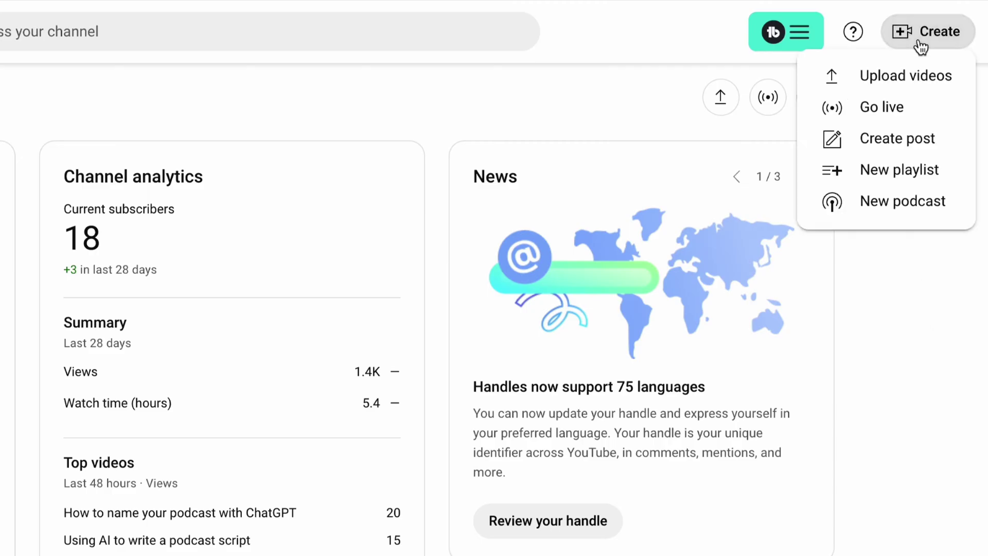
click(920, 156)
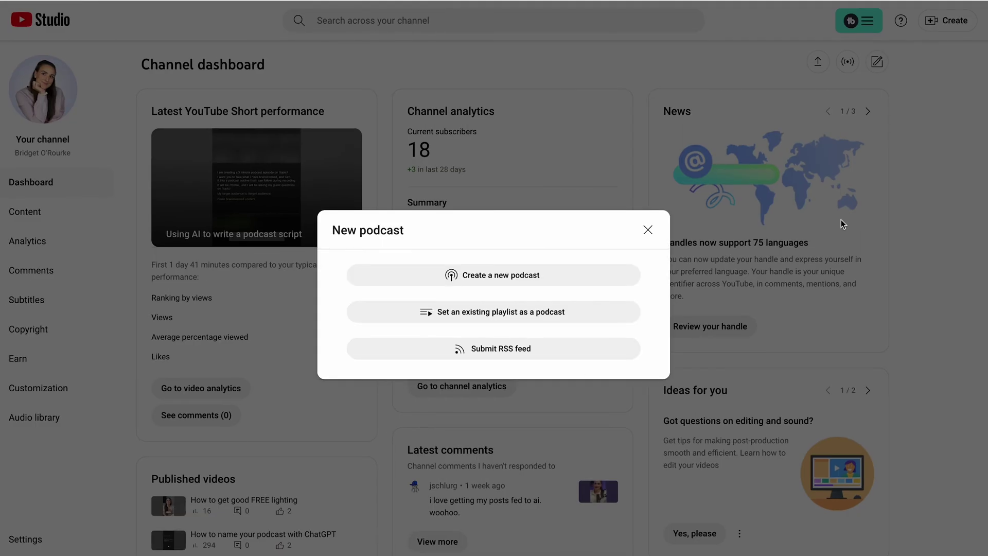
click(515, 360)
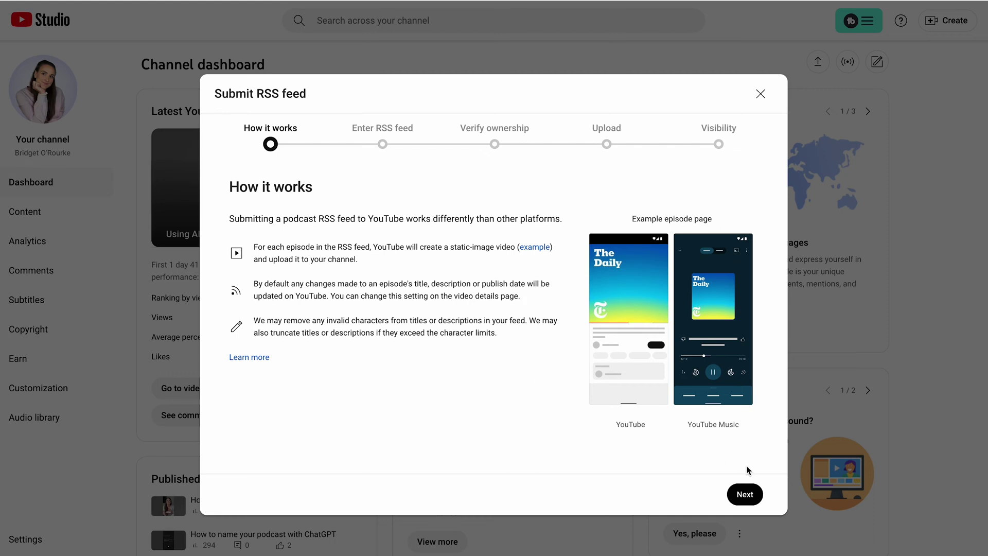
click(744, 495)
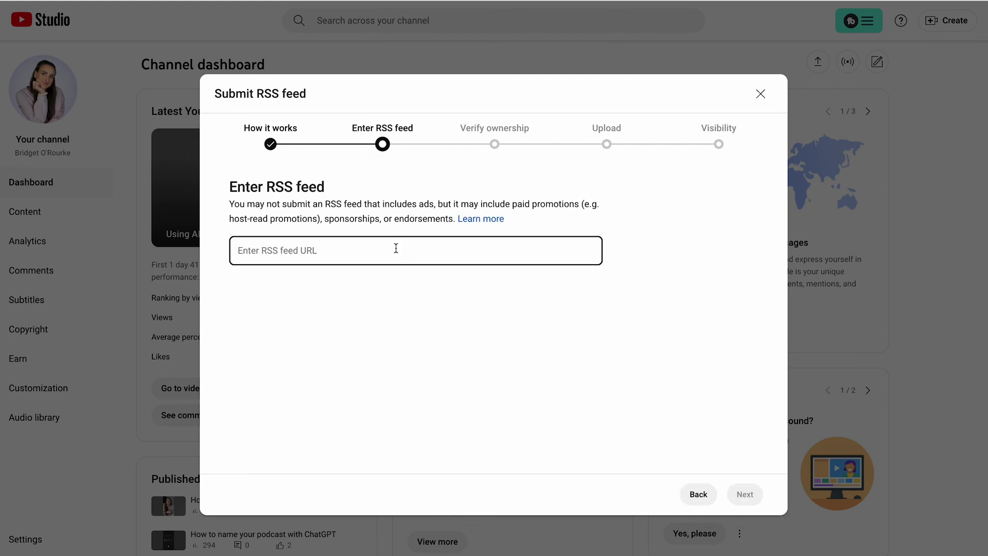
key(ctrl+v)
click(746, 495)
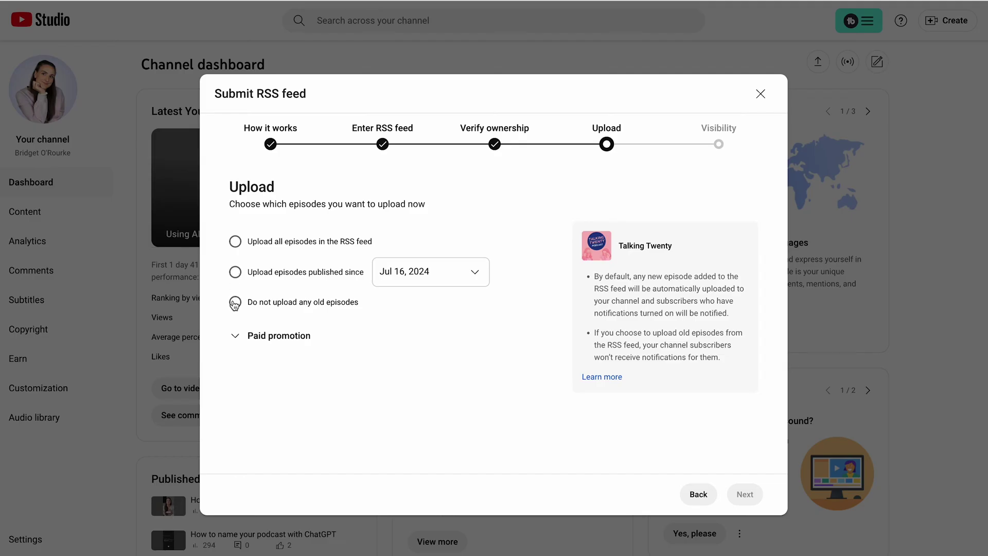
click(236, 242)
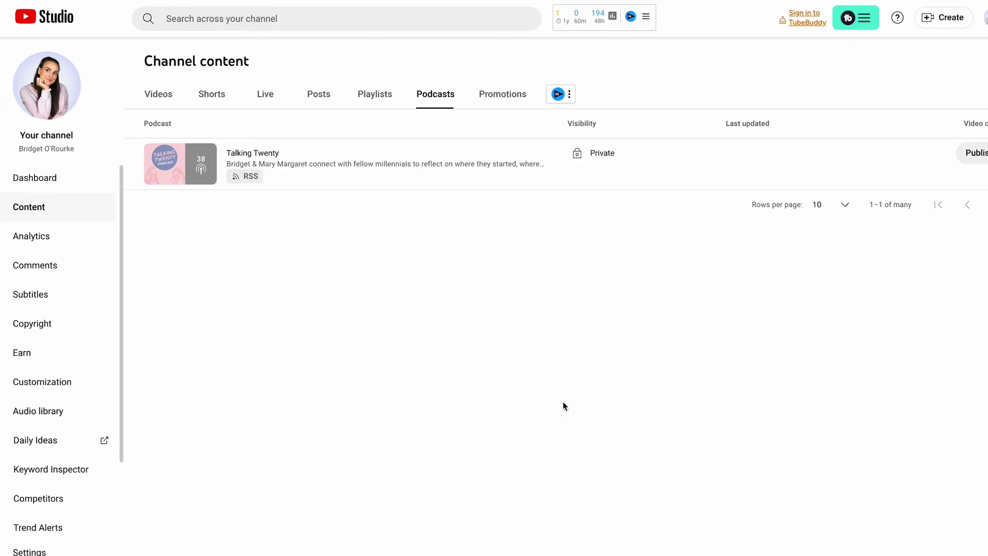
Open the Talking Twenty podcast details and check its visibility options
mouse_move(282, 146)
click(250, 154)
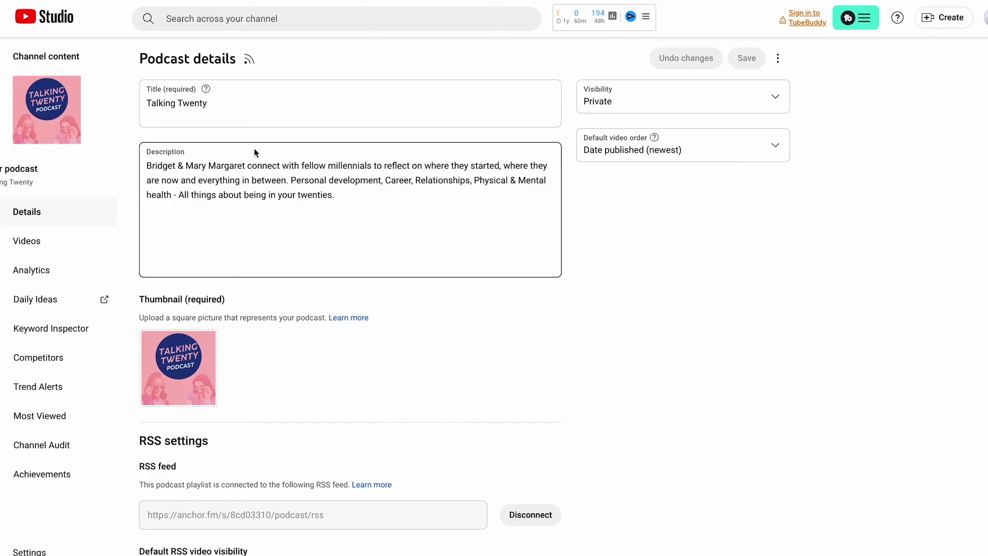
click(765, 103)
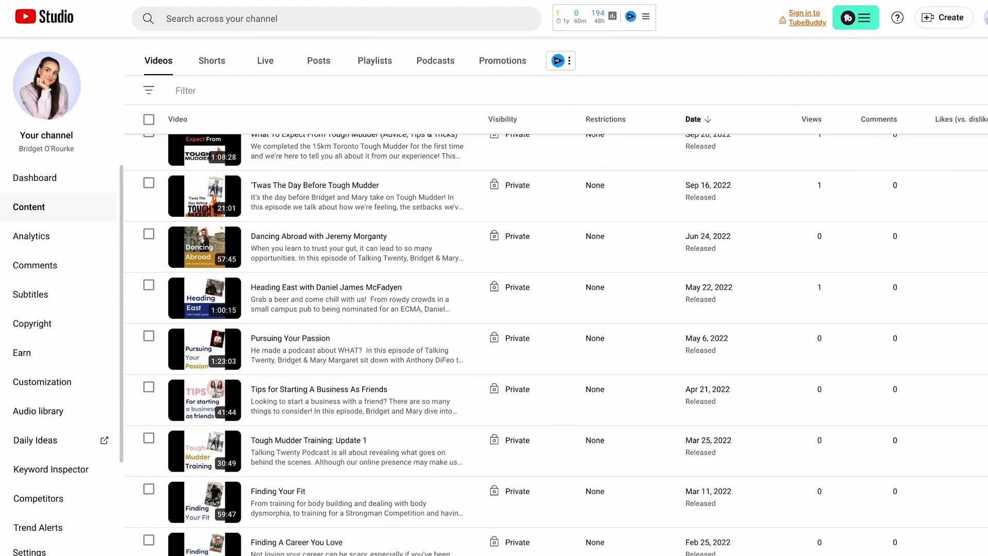
Show the imported videos 50 rows per page
scroll(556, 344, down, 2)
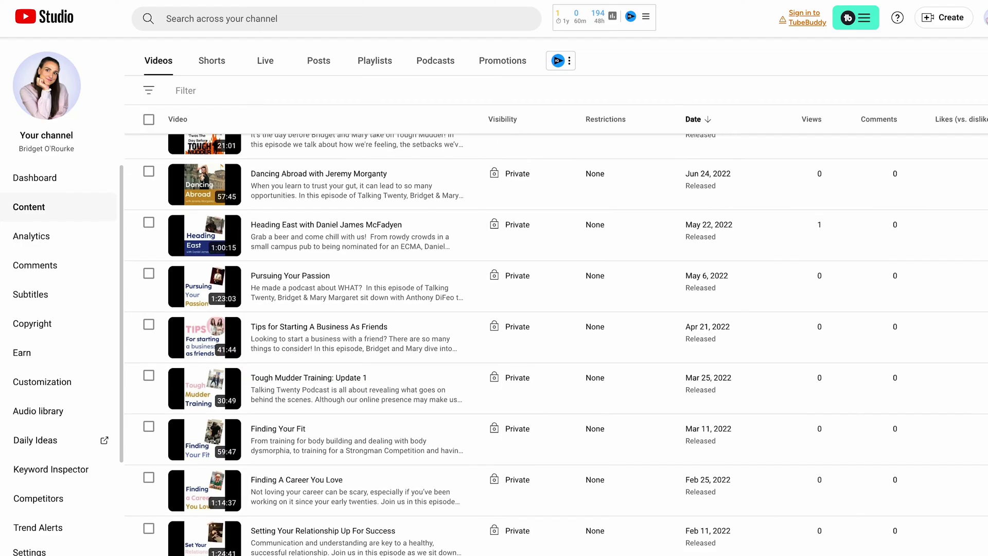
scroll(557, 344, down, 5)
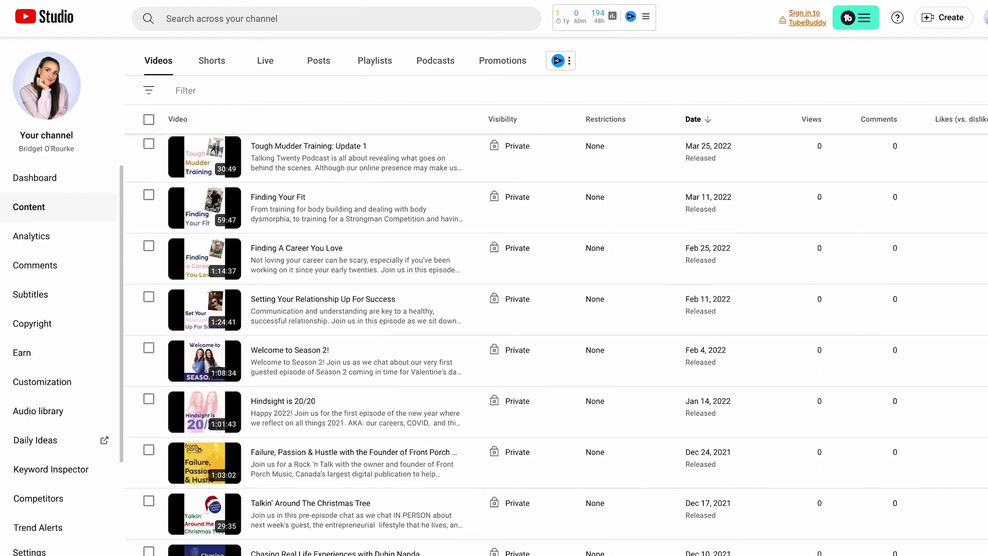
scroll(556, 344, down, 6)
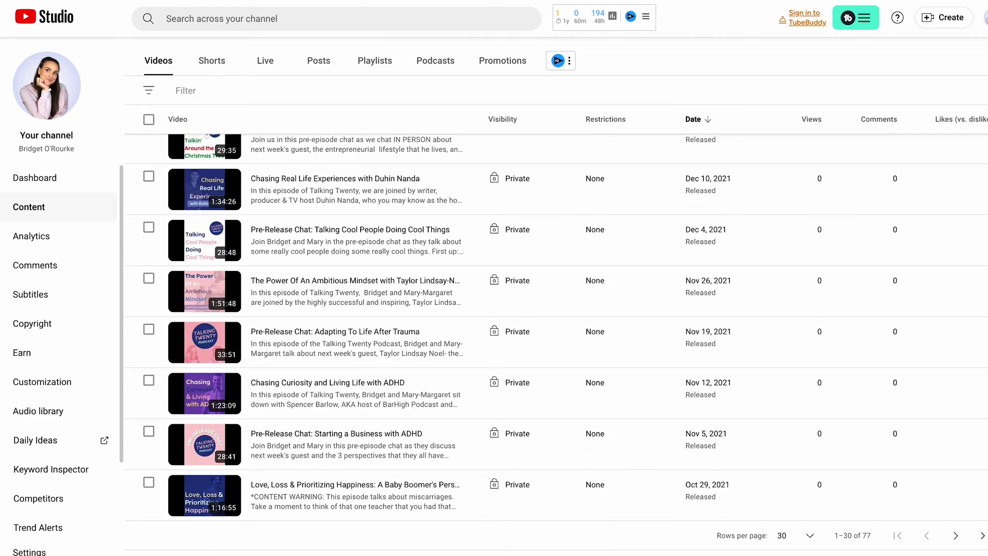
click(809, 535)
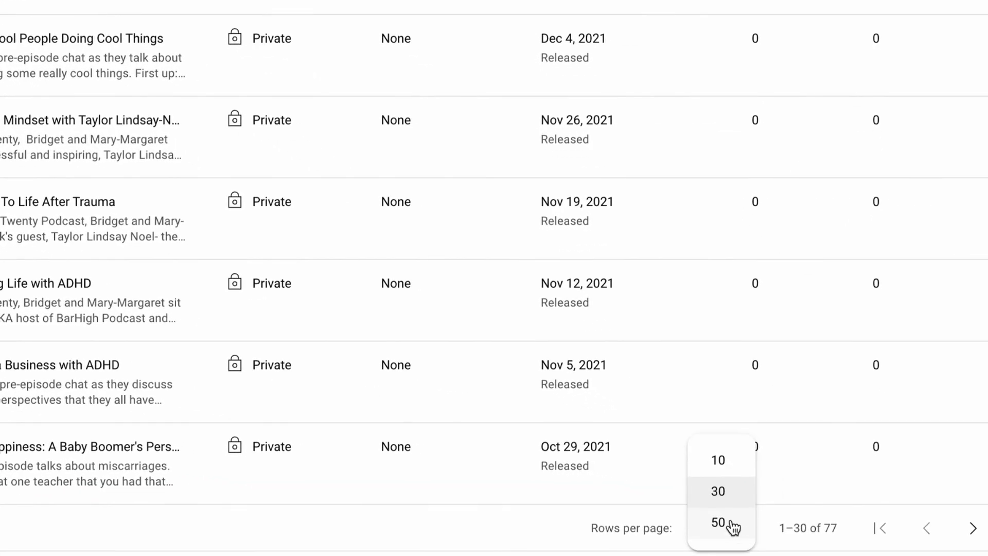
click(731, 523)
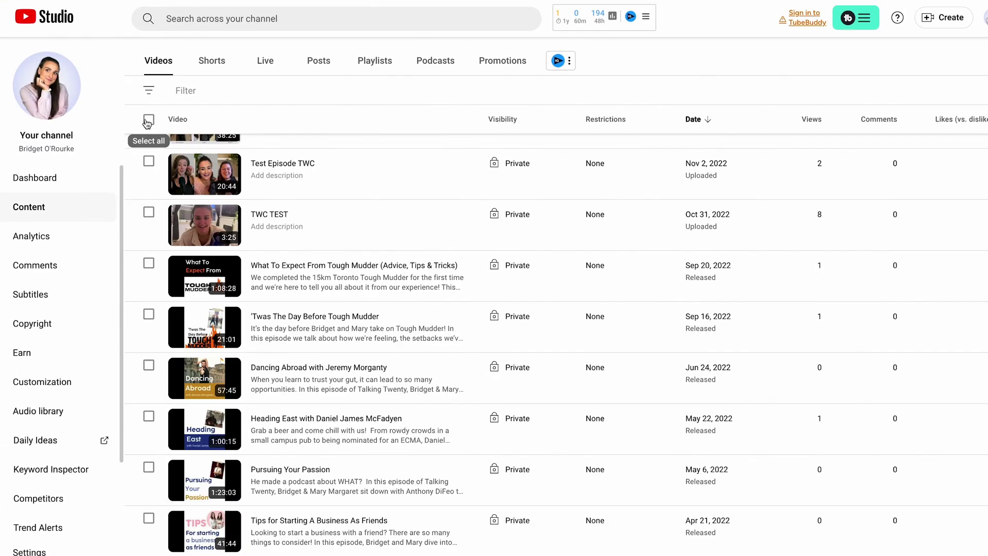
Select all 39 episodes and bulk-change their visibility from Private to Public
click(148, 120)
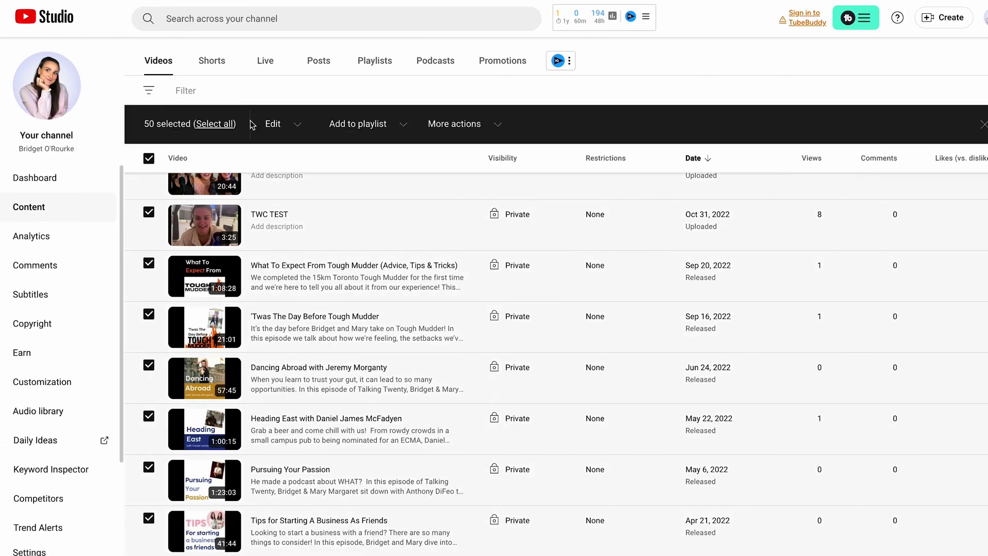
click(272, 123)
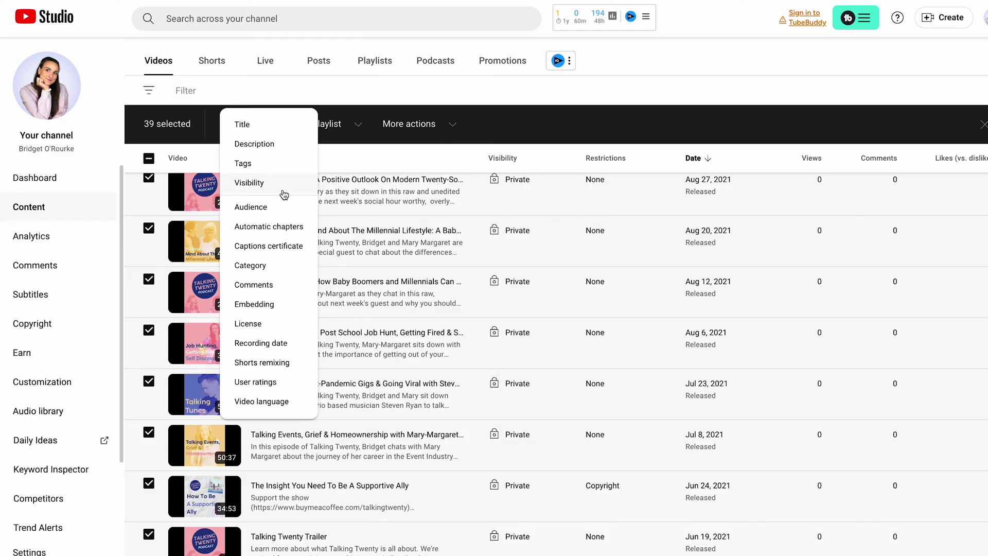
click(283, 192)
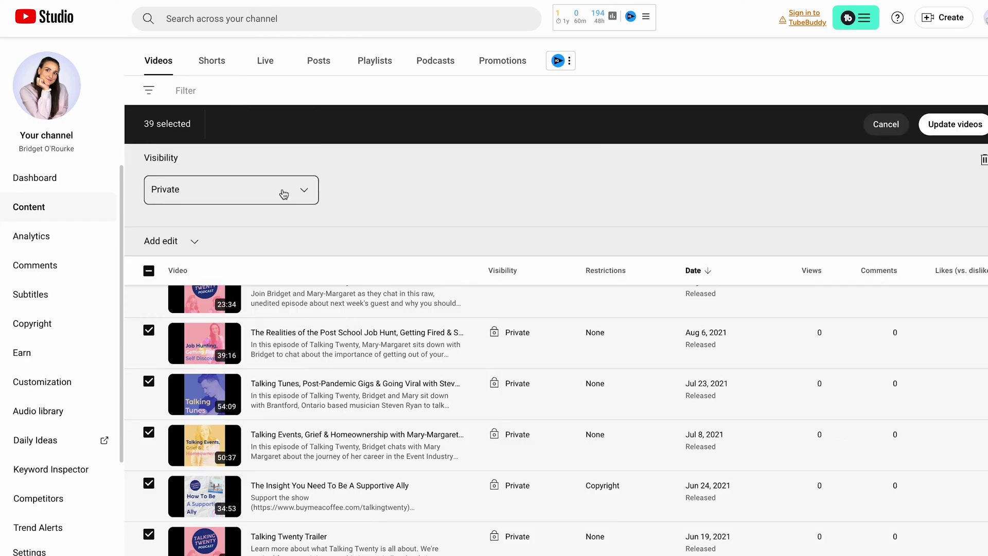
click(287, 190)
click(239, 191)
click(954, 124)
click(343, 307)
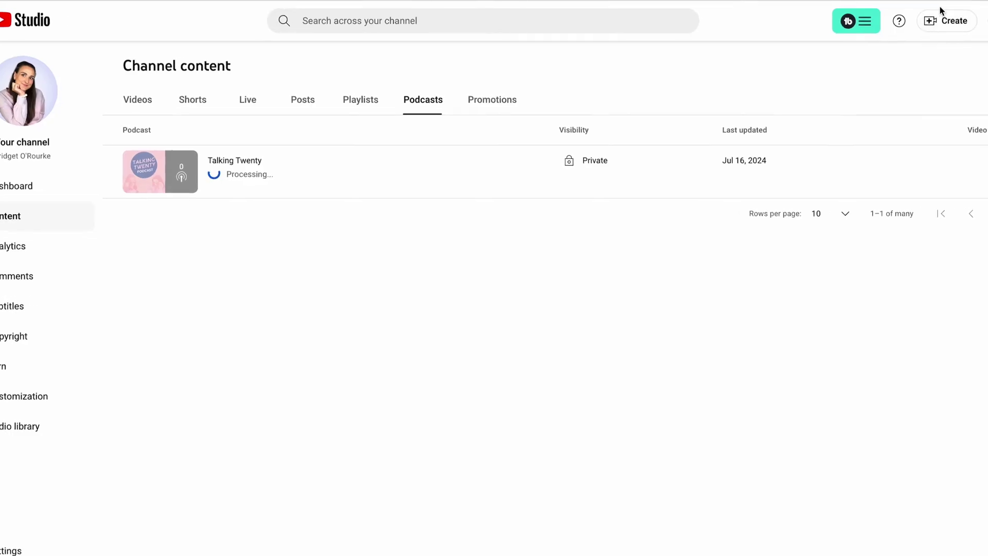
Upload EPISODE 1.mp4 from the Video Podcasts 101 folder as a new video
click(951, 23)
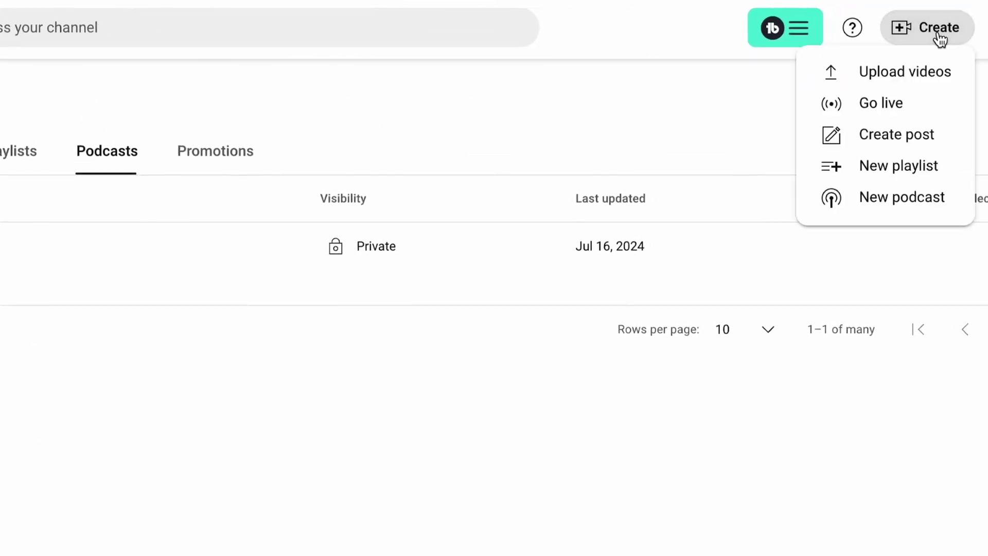
click(925, 81)
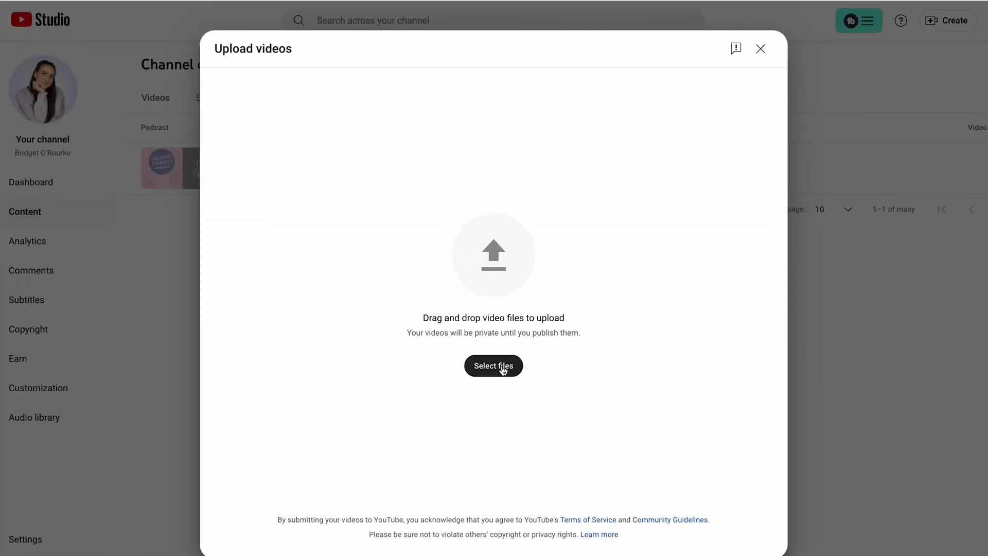
click(502, 370)
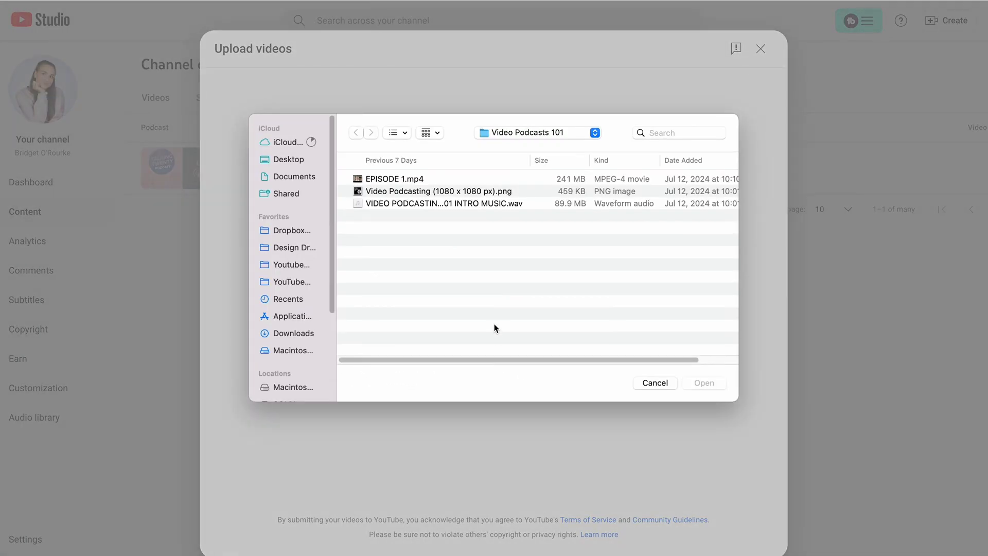
click(442, 178)
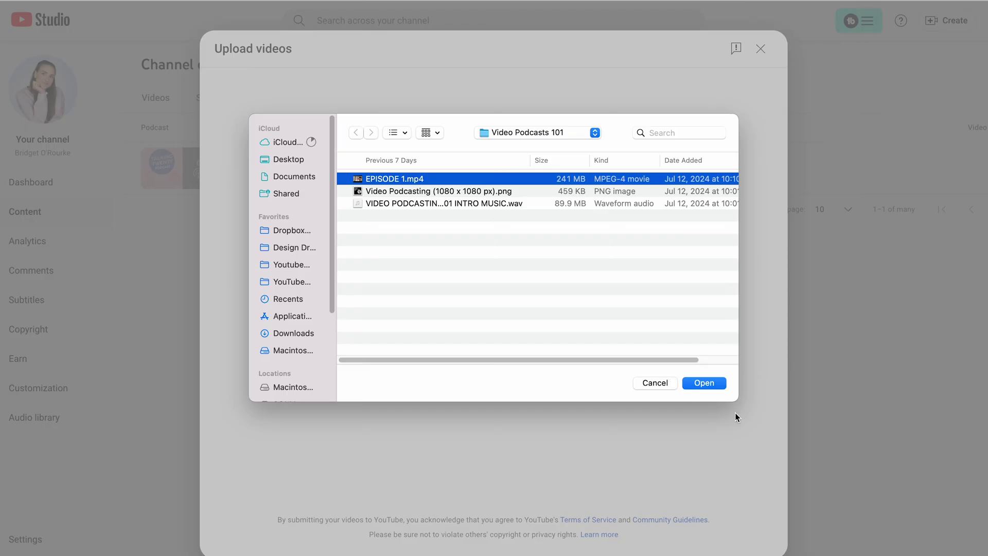
click(718, 385)
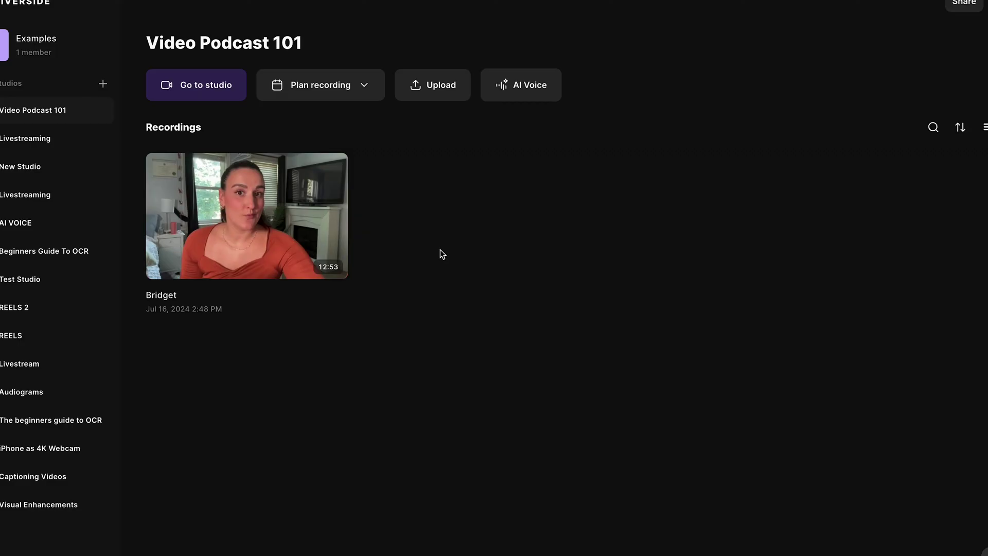
Open the 12:53 recording in the Video Podcast 101 studio and generate AI show notes
click(439, 101)
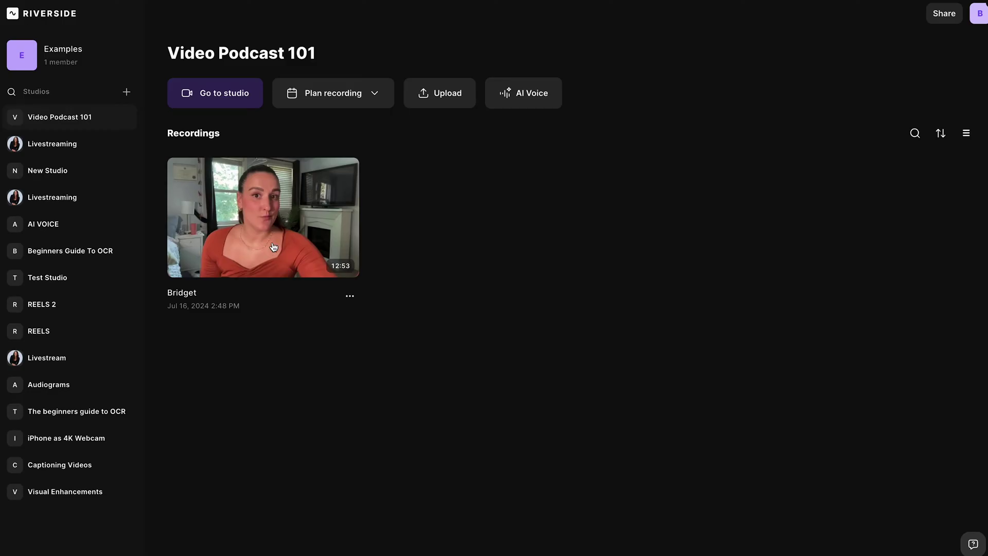
click(274, 246)
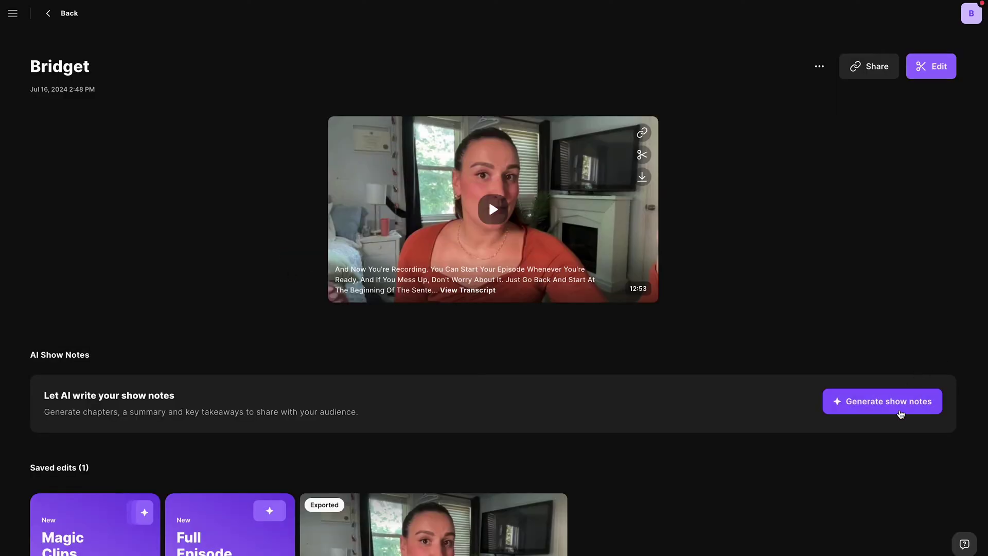
click(900, 413)
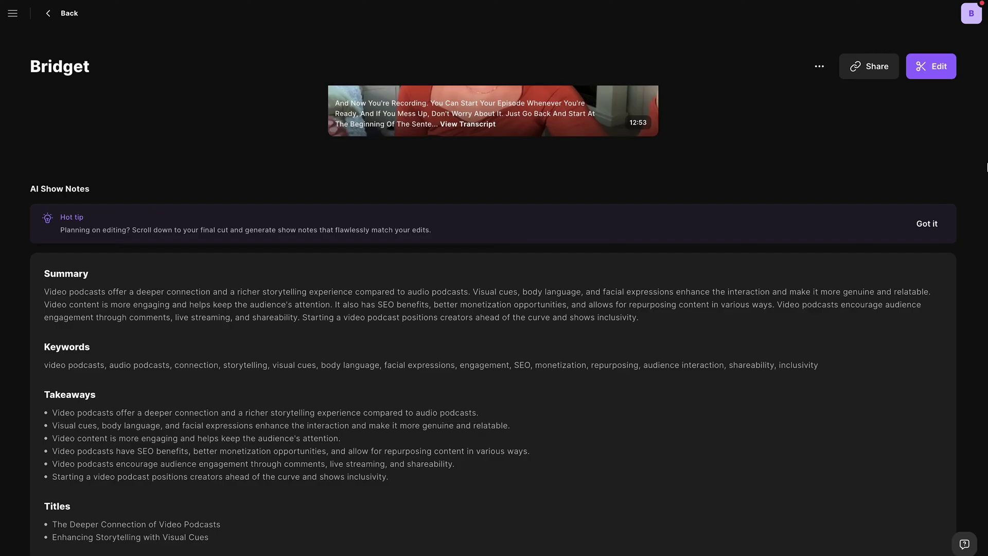
scroll(986, 168, down, 1)
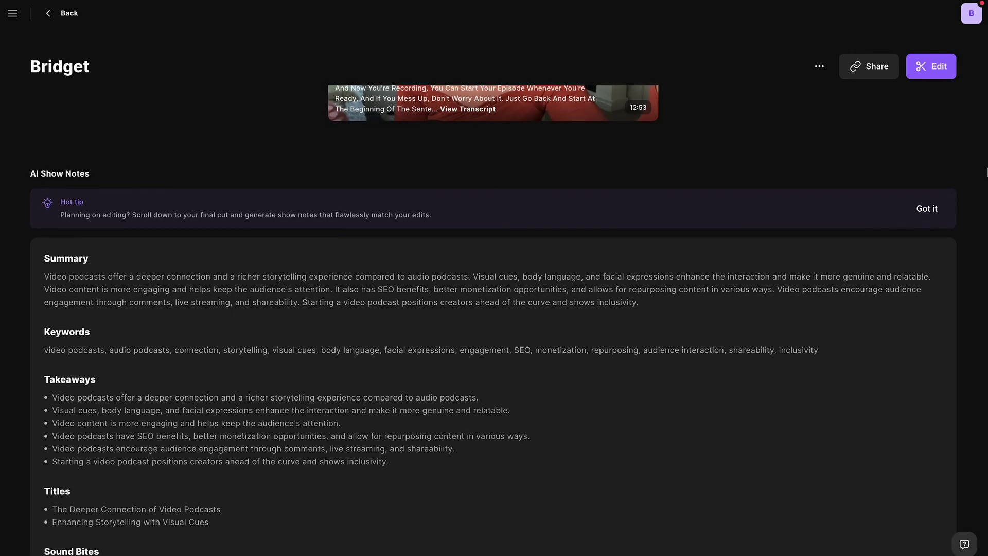
scroll(986, 172, down, 3)
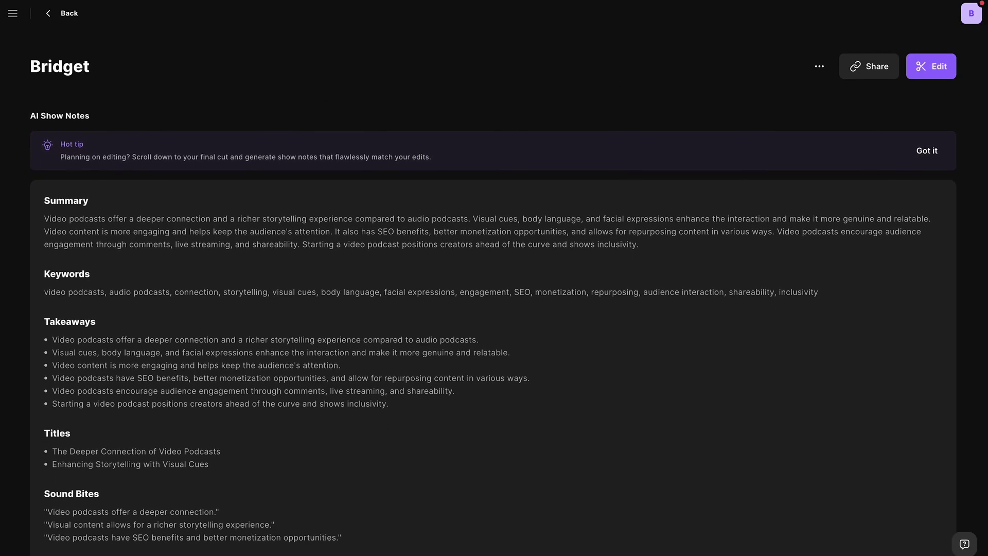
scroll(493, 329, down, 1)
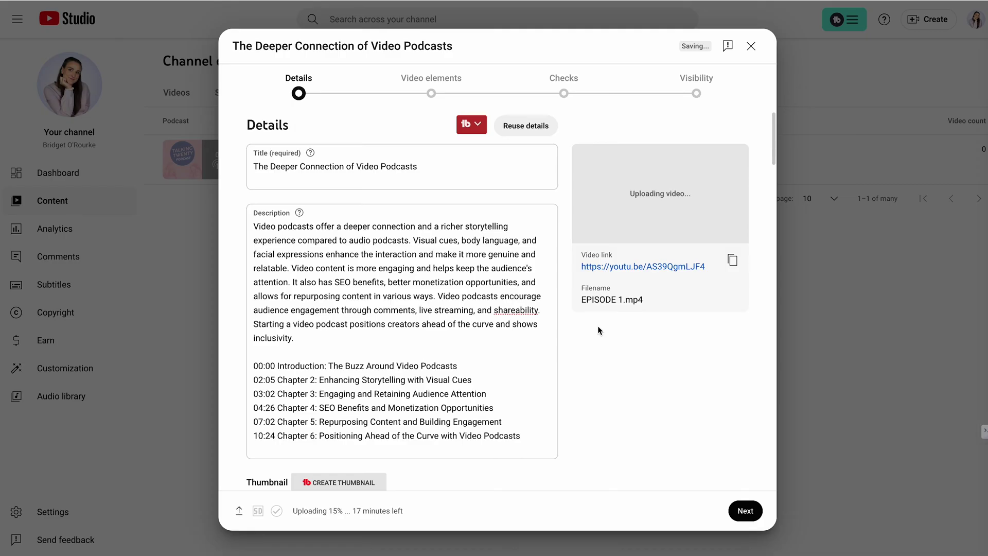
Choose New playlist > New podcast from the video's Playlists dropdown
drag(776, 135, 775, 180)
click(289, 70)
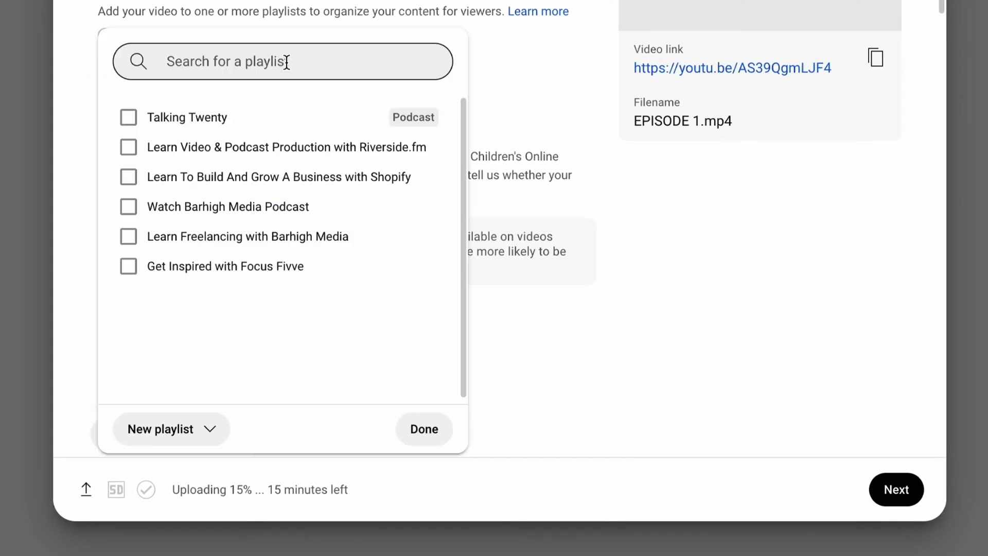
click(202, 438)
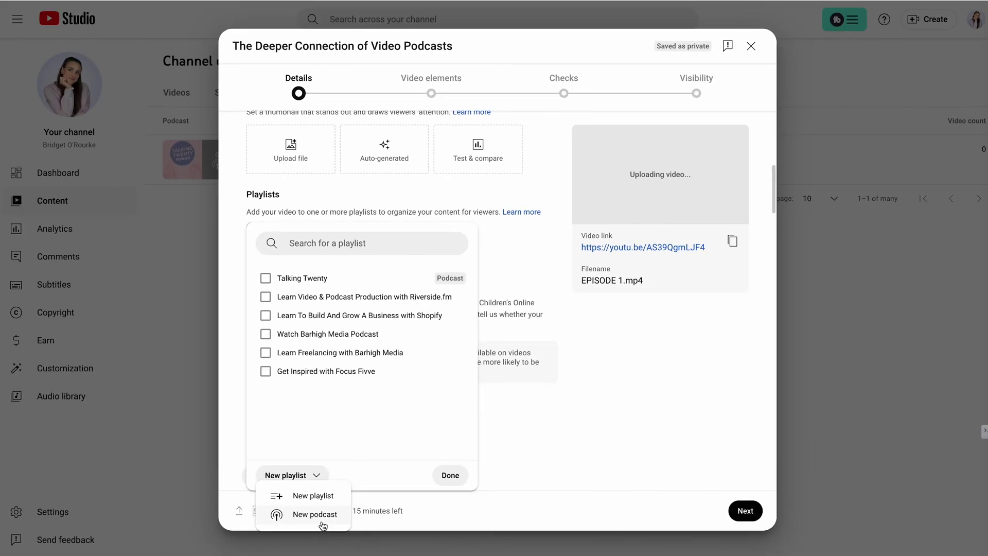
click(322, 522)
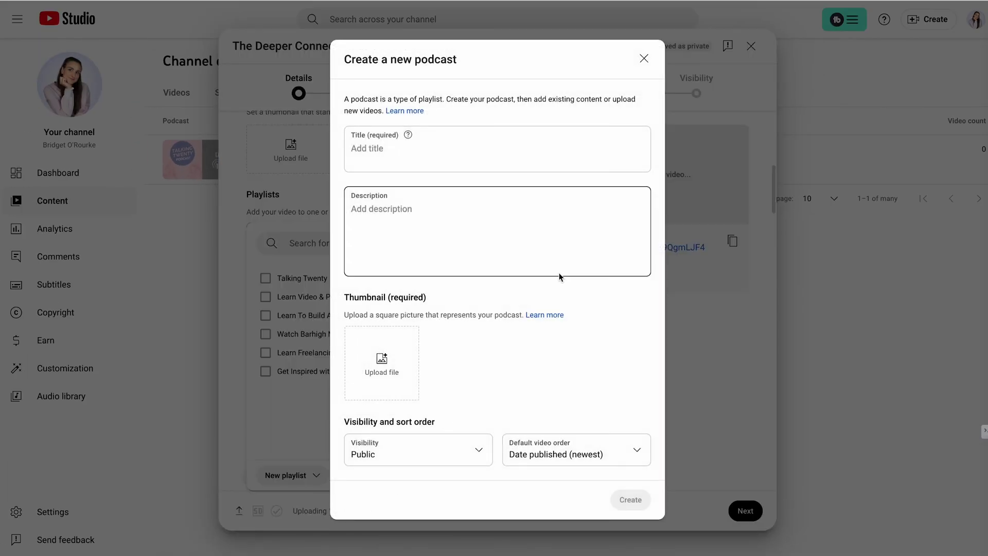
Create the 'Video Podcasts 101' podcast, confirm the episode is in it, and close the upload form
click(481, 153)
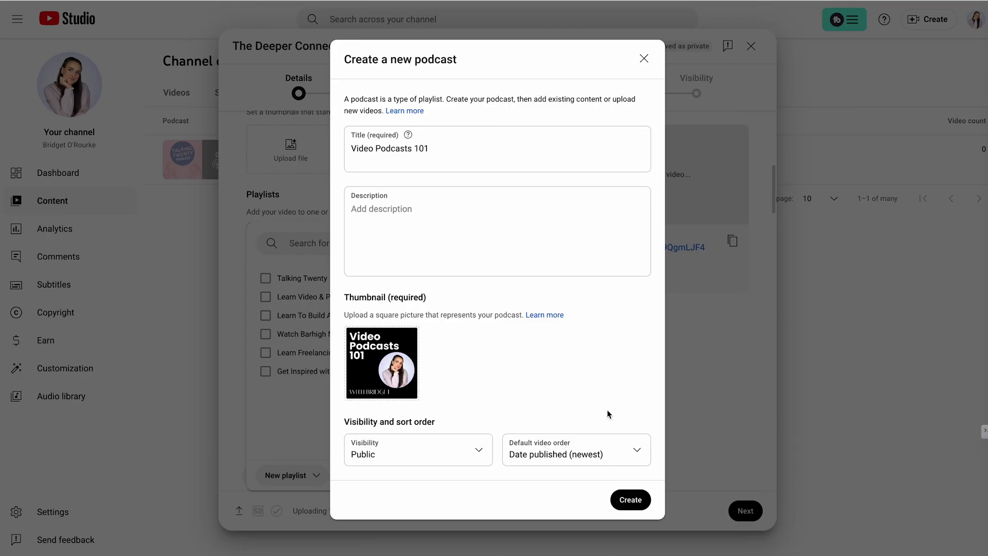
click(631, 500)
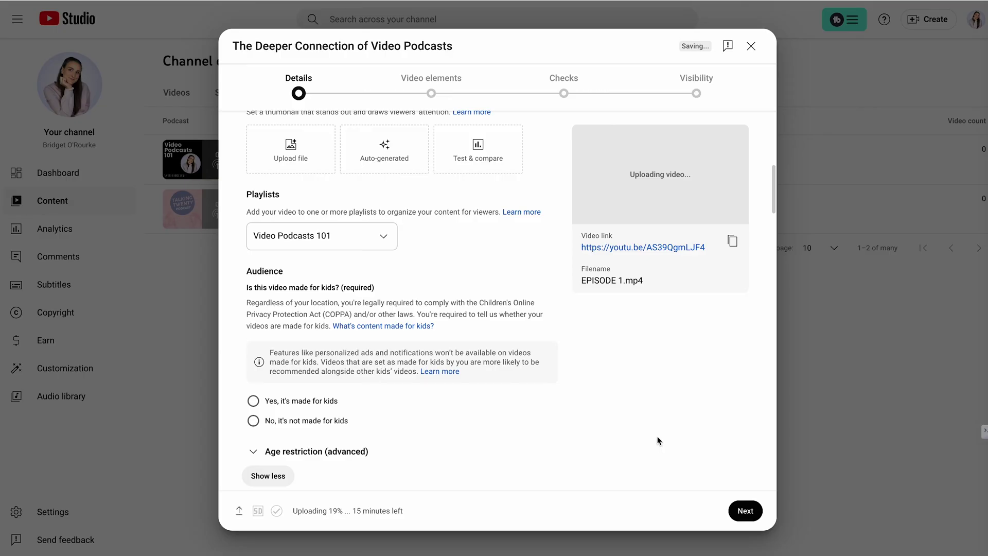
click(395, 242)
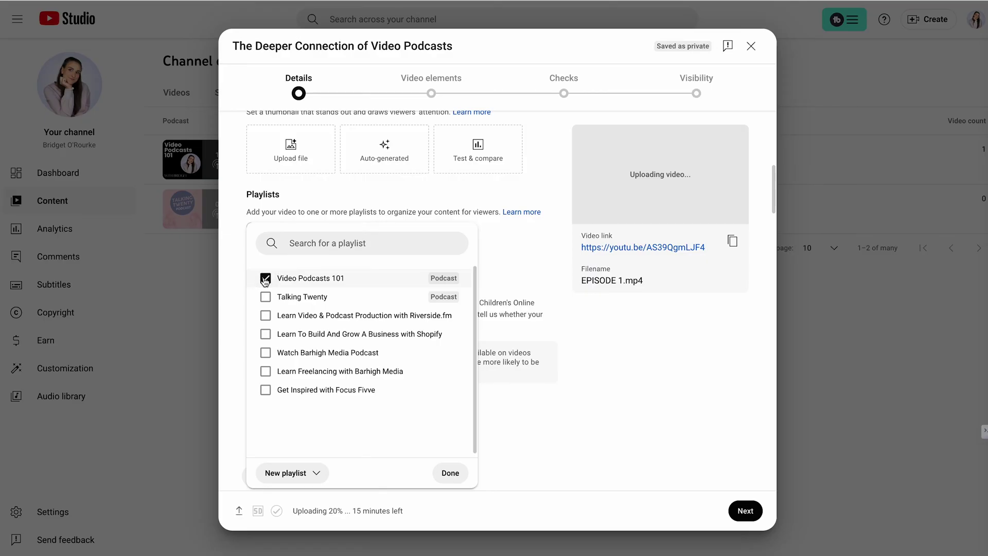
click(64, 179)
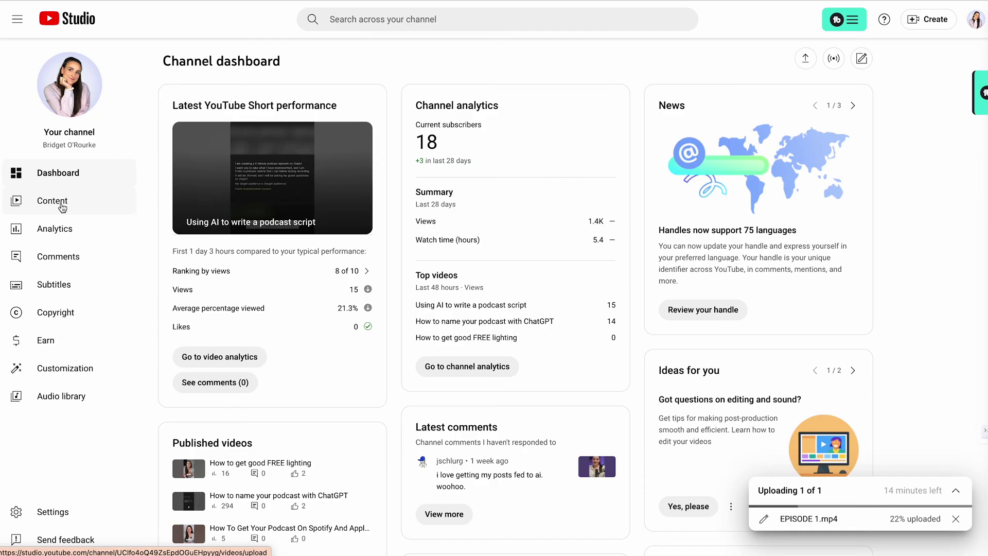
Show the channel's Podcasts list, where Video Podcasts 101 is public with 1 video
click(62, 208)
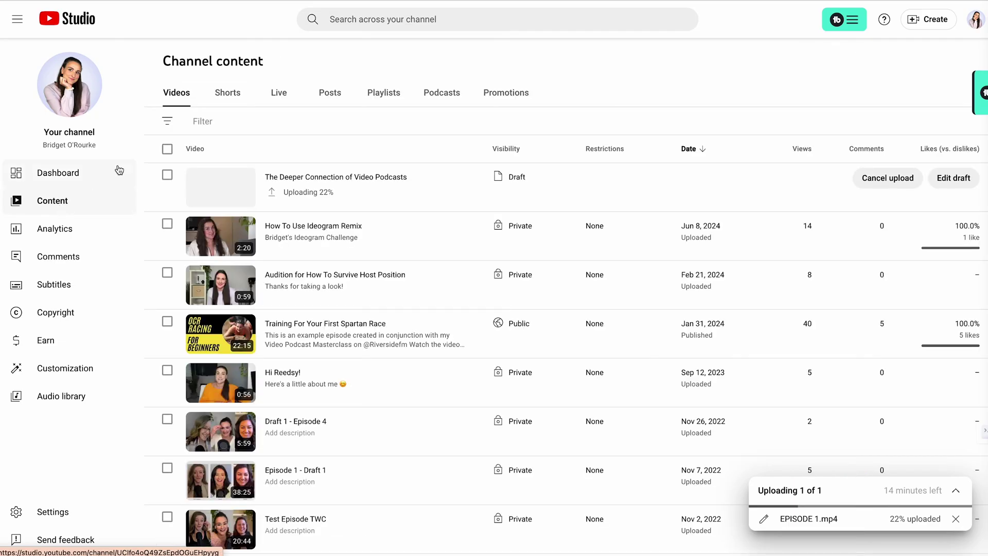
click(442, 102)
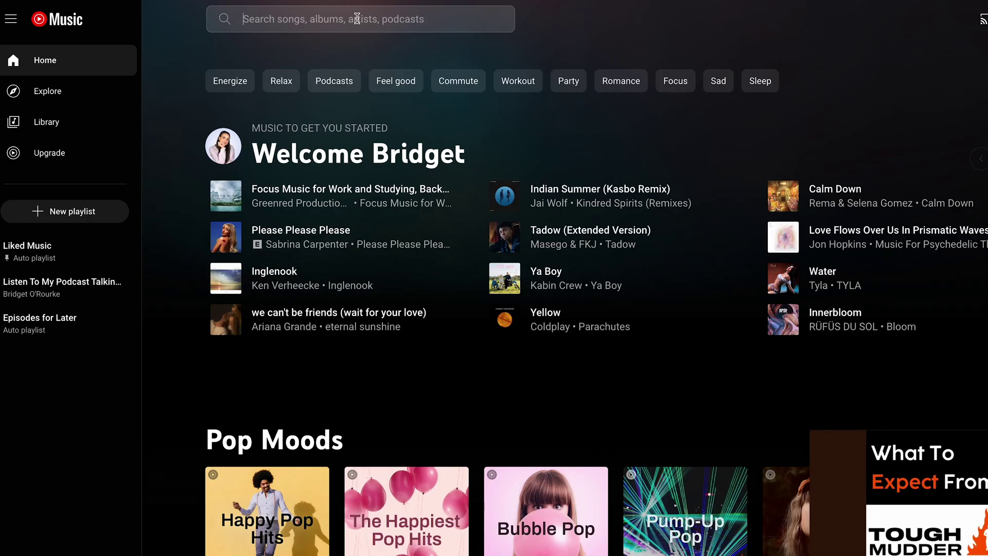
Search YouTube Music for 'Talking Twenty Podcast', open its playlist and scroll through the episodes
key(slash)
text(Talking Twenty Podcast)
key(Return)
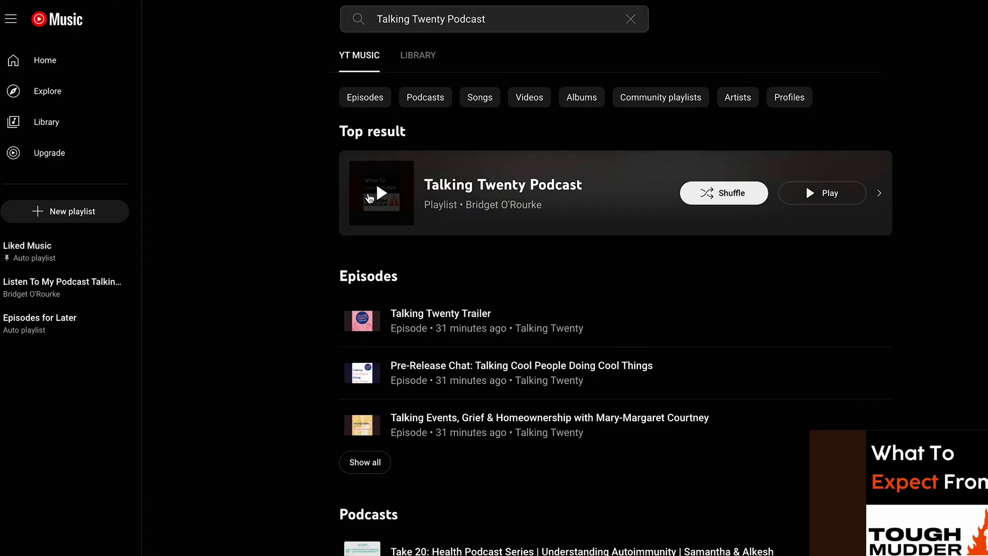
click(334, 193)
scroll(371, 378, down, 5)
scroll(371, 378, down, 3)
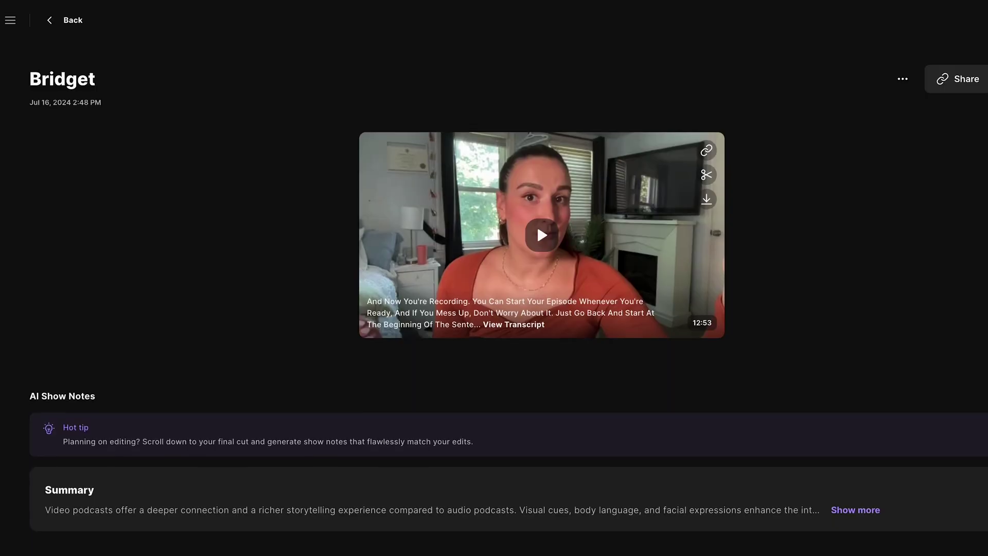
scroll(508, 315, down, 2)
scroll(509, 315, down, 5)
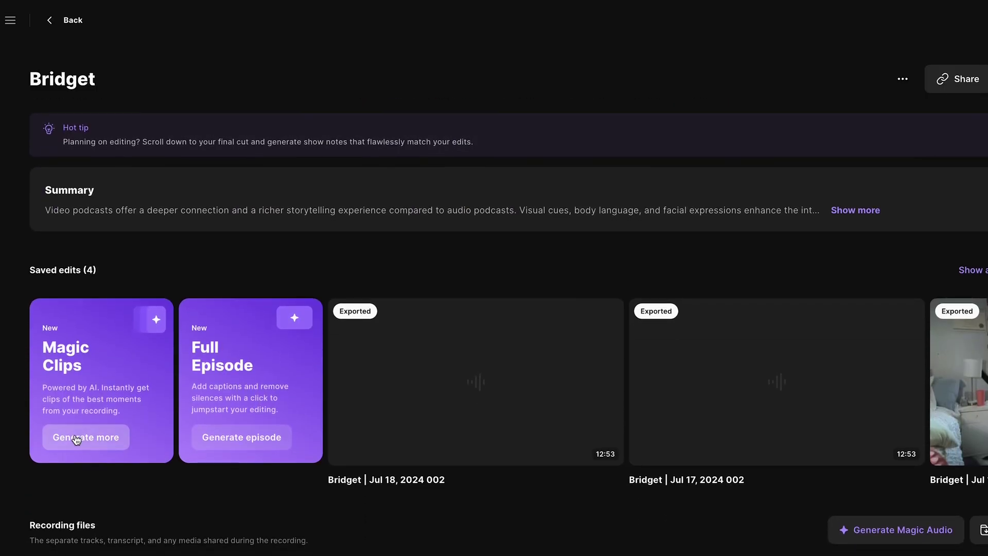
Open the Magic Clips dialog with duration, speaker focus and topic options from Generate more
click(80, 442)
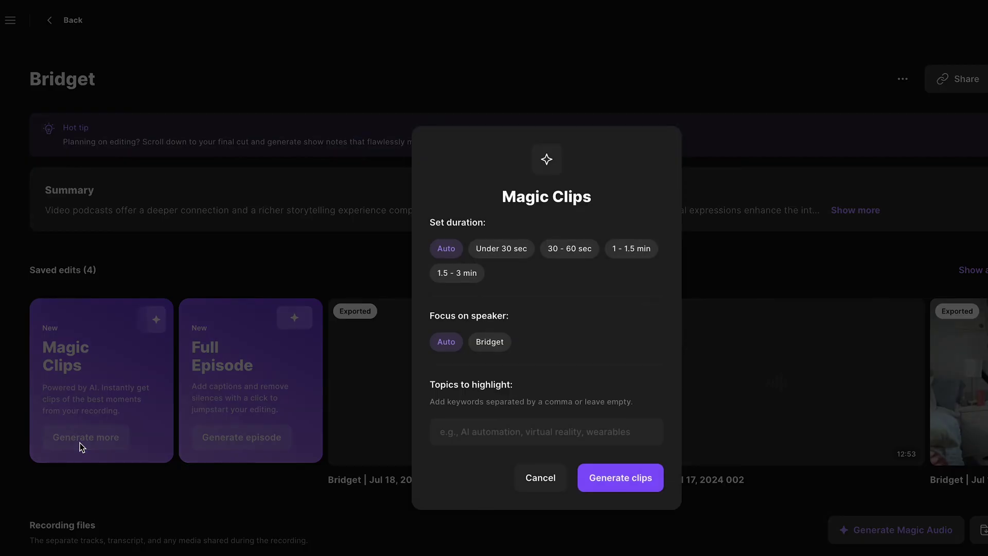